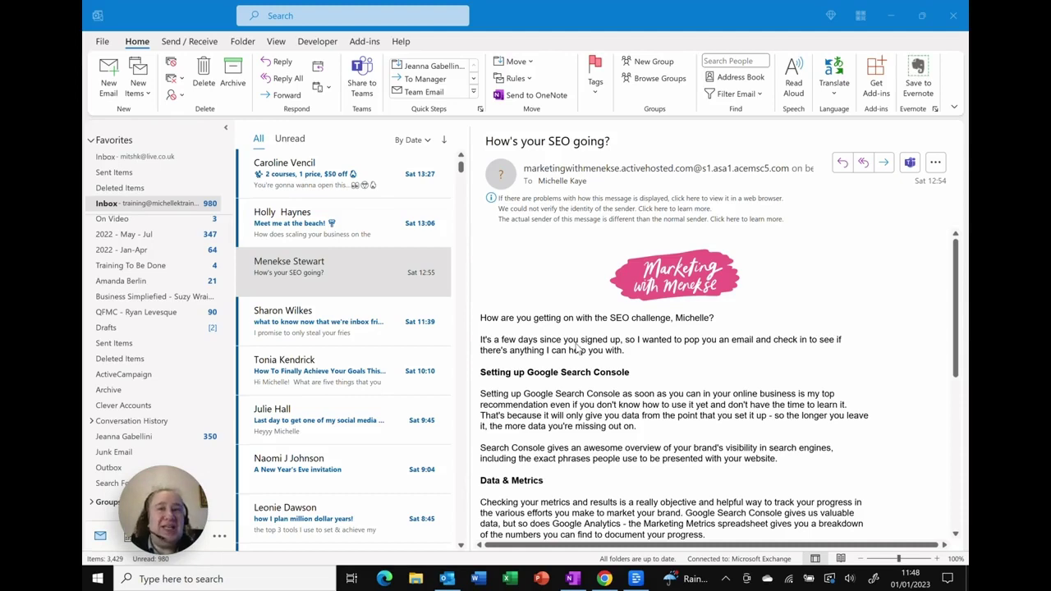
- Select only the top email under Today, scrolling up from the SEO email
{"action": "left_click", "coordinate": [307, 268]}
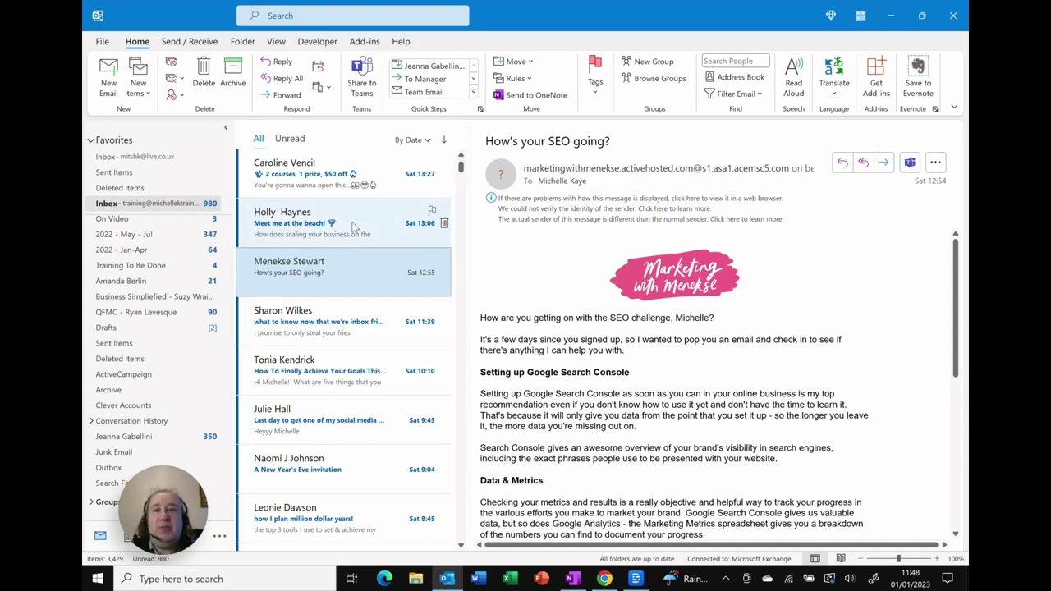
{"action": "scroll", "coordinate": [328, 271], "scroll_direction": "up", "scroll_amount": 10}
{"action": "scroll", "coordinate": [352, 280], "scroll_direction": "up", "scroll_amount": 2}
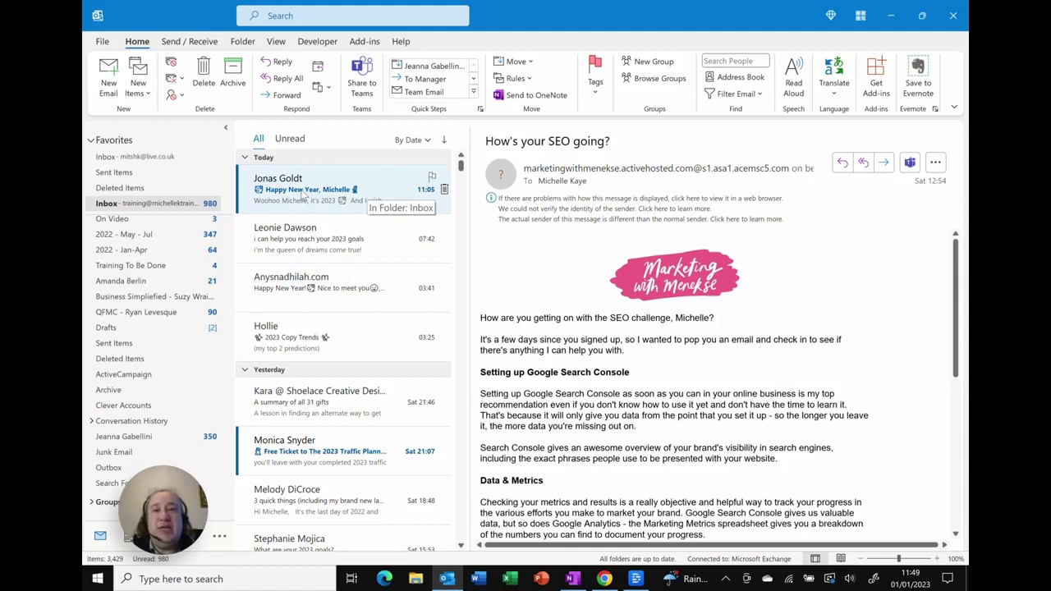
{"action": "left_click", "coordinate": [336, 197]}
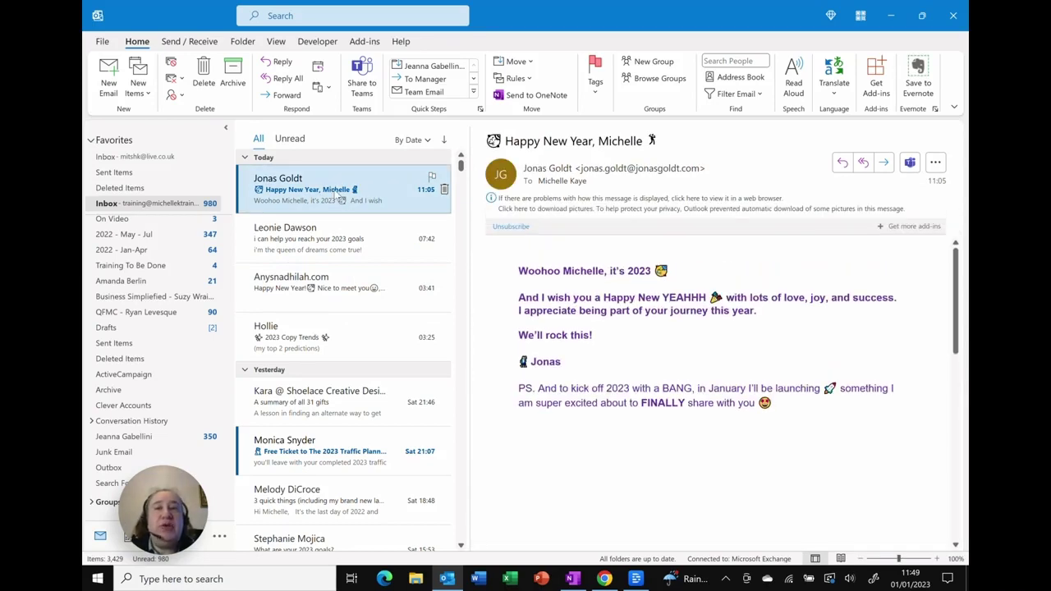
- Ctrl-click four more Today emails further down the list to add them to the selection
{"action": "left_click", "coordinate": [350, 235], "text": "ctrl"}
{"action": "left_click", "coordinate": [326, 304], "text": "ctrl"}
{"action": "left_click", "coordinate": [322, 344], "text": "ctrl"}
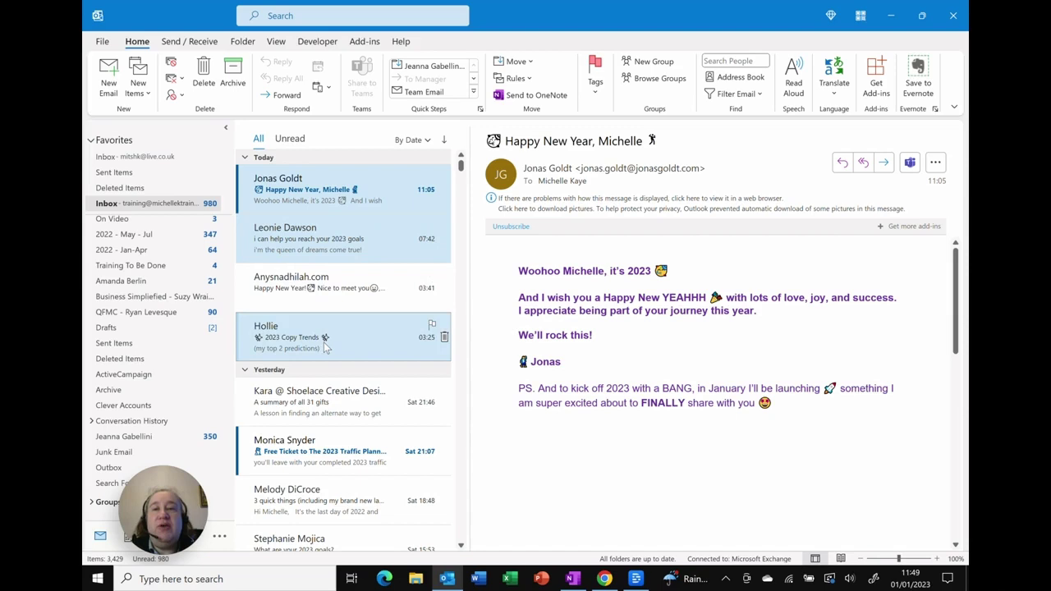
{"action": "left_click", "coordinate": [343, 451], "text": "ctrl"}
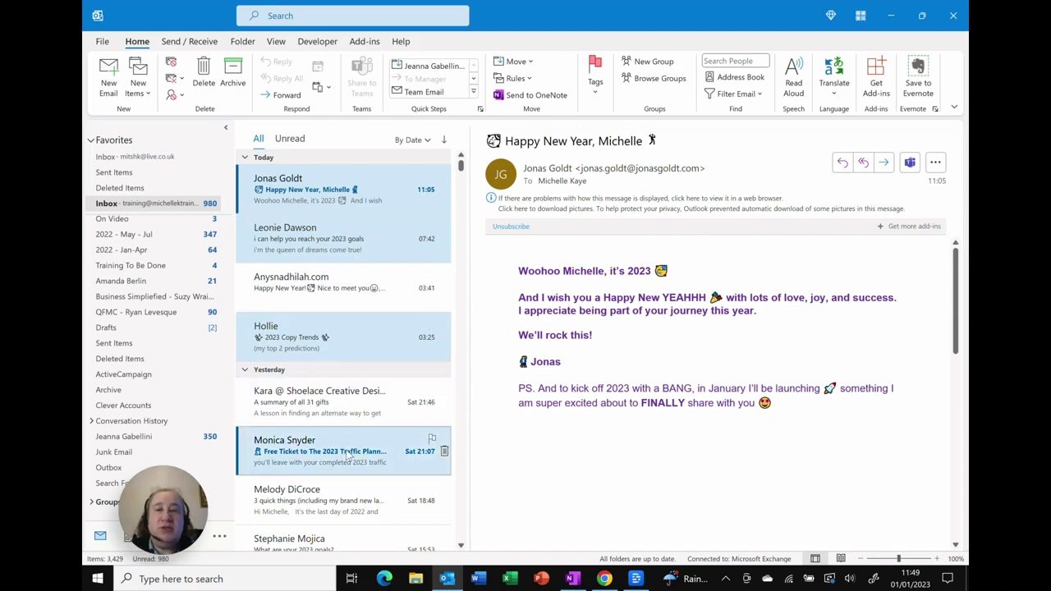
{"action": "left_click", "coordinate": [344, 513], "text": "ctrl"}
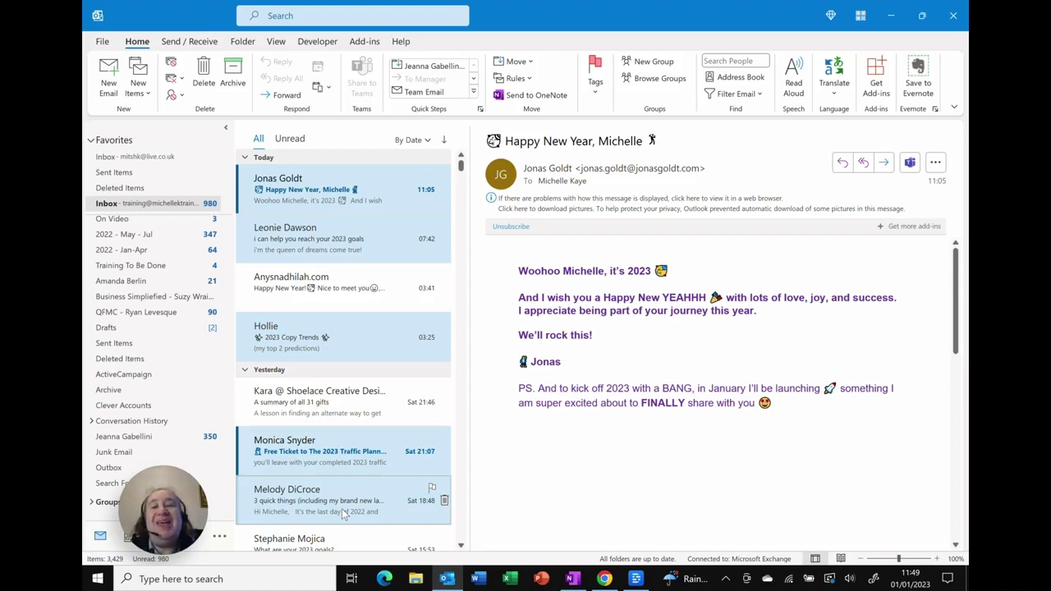
- Select the top Today email, then Ctrl-add Anysnadhilah.com's, the 31-gifts summary and a lower email
{"action": "left_click", "coordinate": [345, 402]}
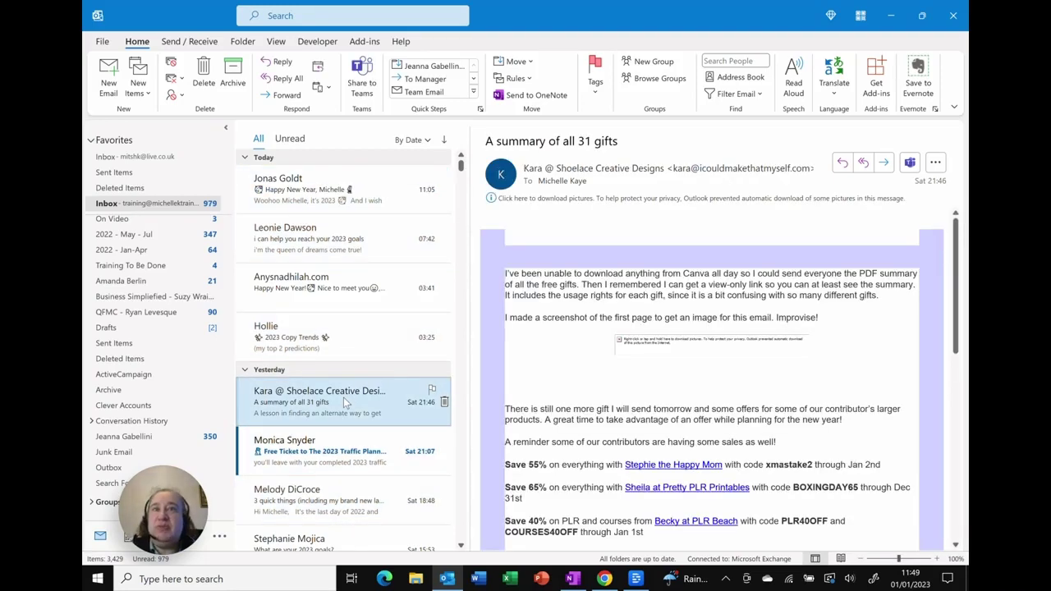
{"action": "left_click", "coordinate": [319, 188]}
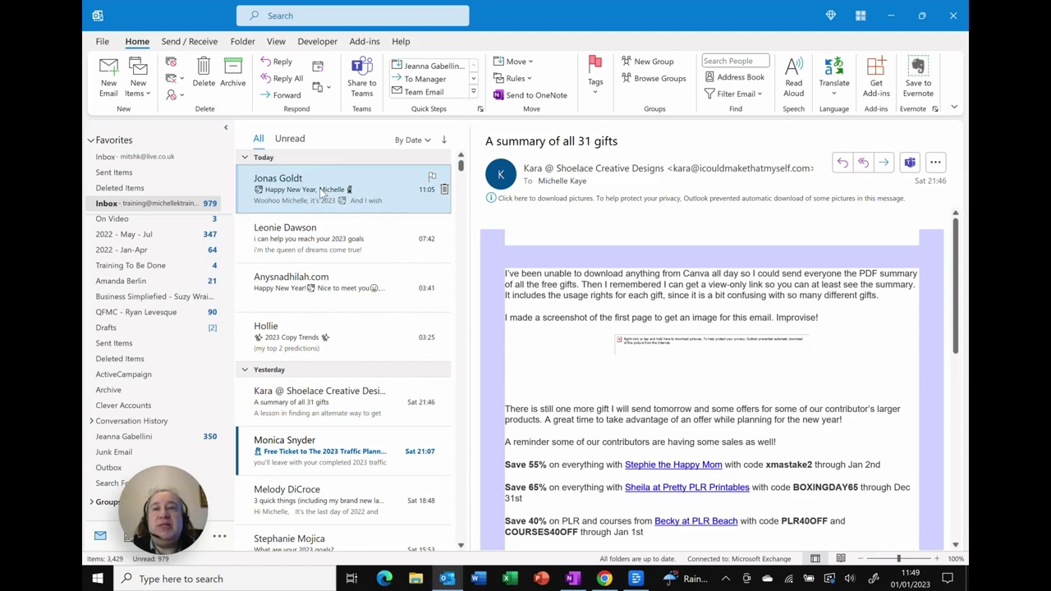
{"action": "left_click", "coordinate": [342, 310], "text": "ctrl"}
{"action": "left_click", "coordinate": [341, 403], "text": "ctrl"}
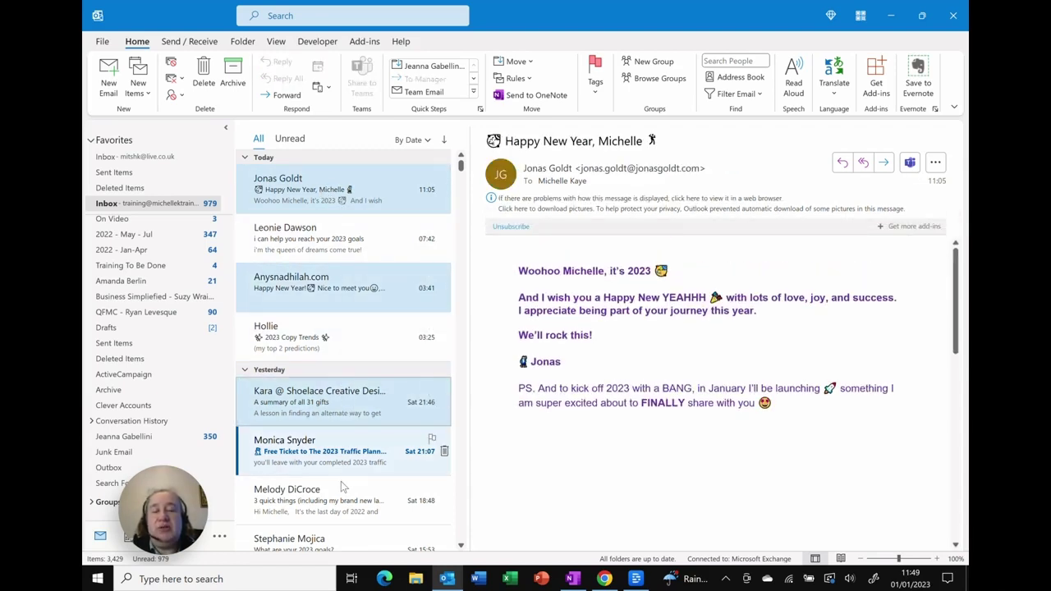
{"action": "left_click", "coordinate": [336, 507], "text": "ctrl"}
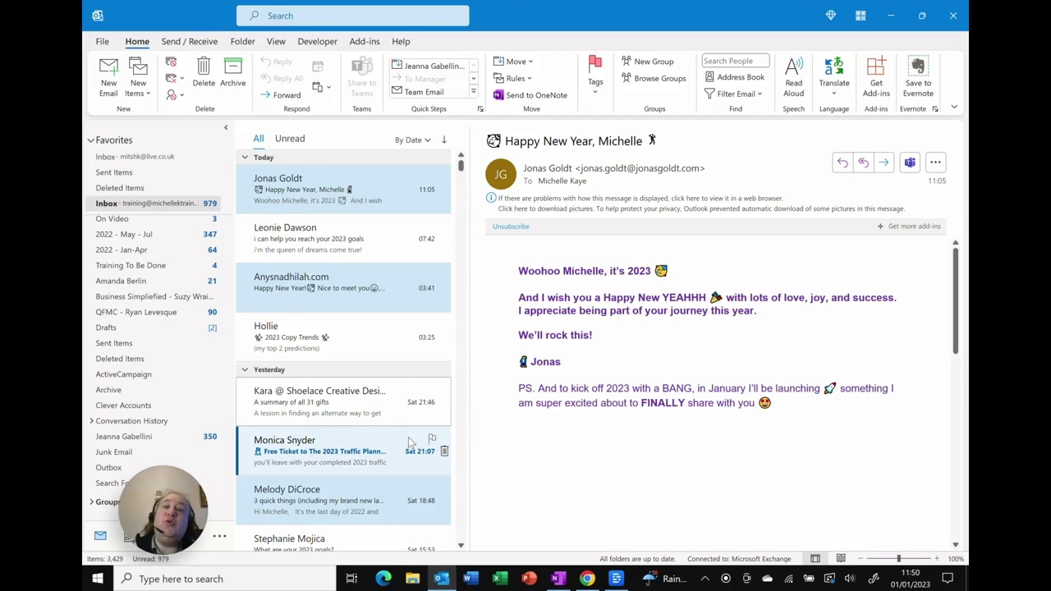
- Shift-select the range from the top Today email down to the Habits -> Systems -> Goals email
{"action": "left_click", "coordinate": [315, 203]}
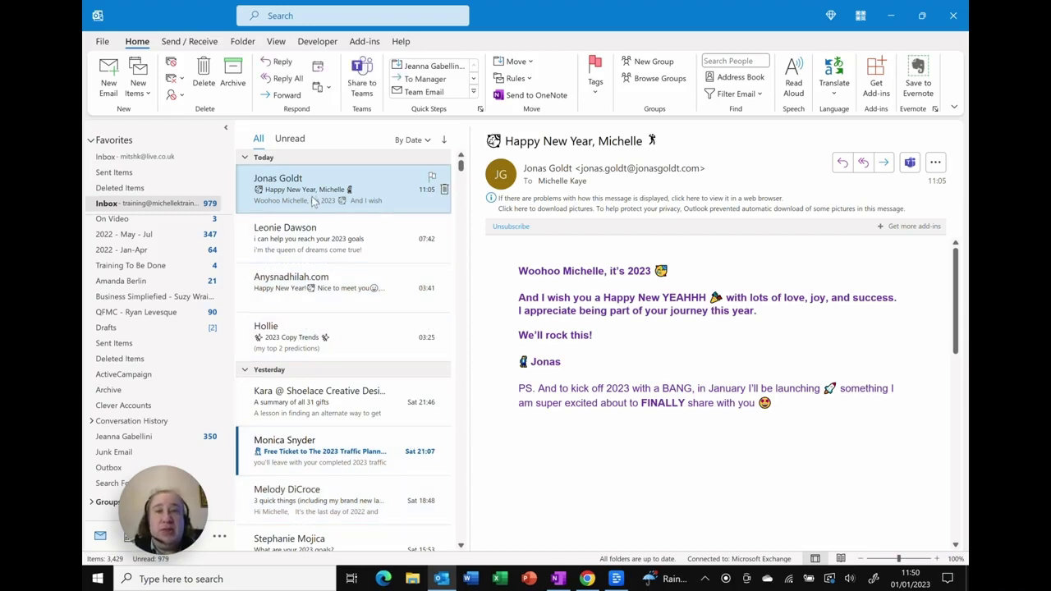
{"action": "scroll", "coordinate": [320, 297], "scroll_direction": "down", "scroll_amount": 5}
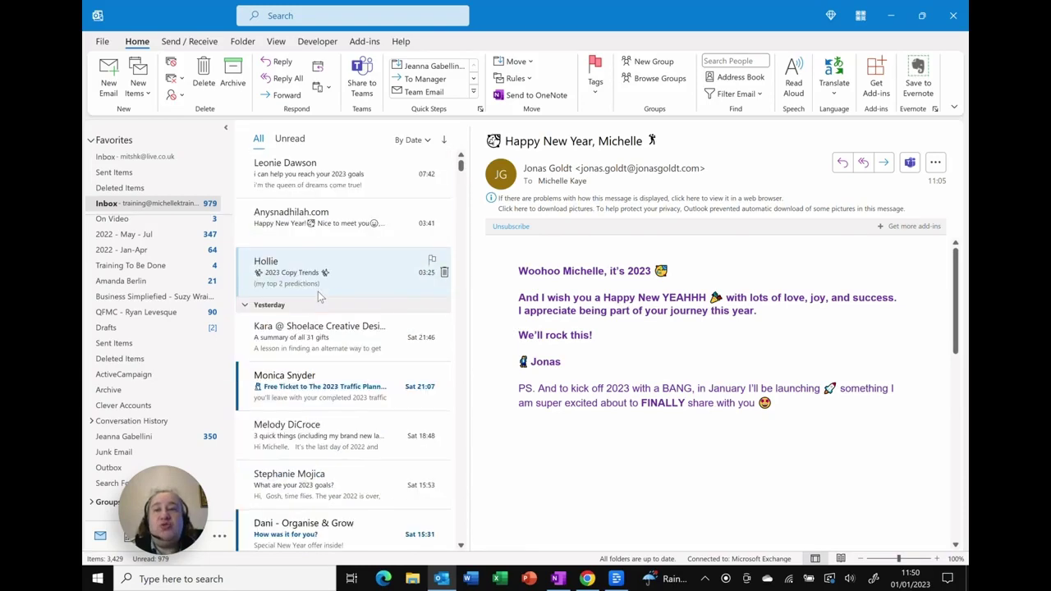
{"action": "scroll", "coordinate": [320, 297], "scroll_direction": "down", "scroll_amount": 9}
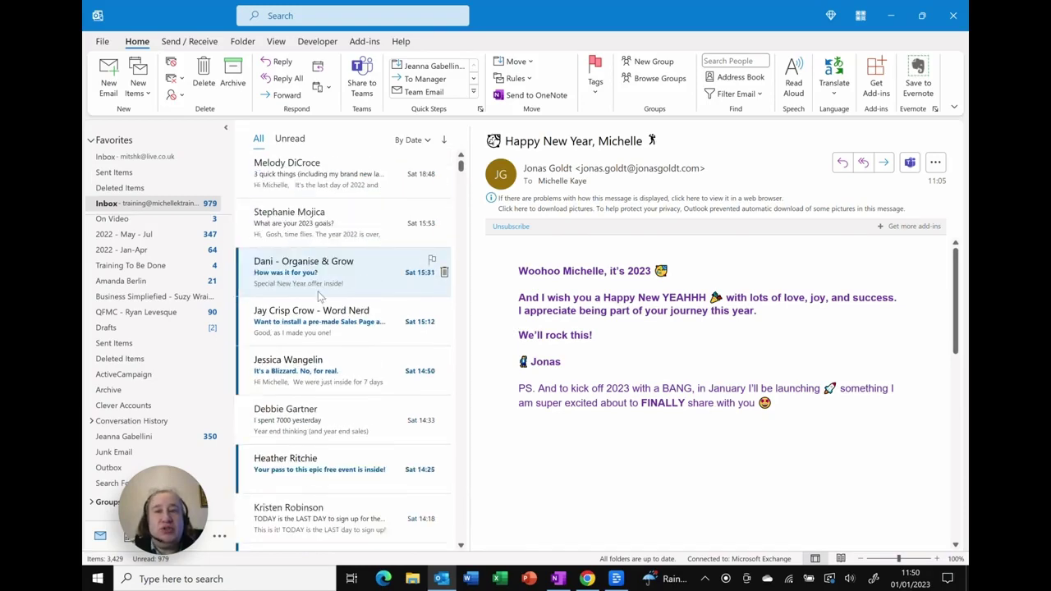
{"action": "scroll", "coordinate": [320, 297], "scroll_direction": "down", "scroll_amount": 15}
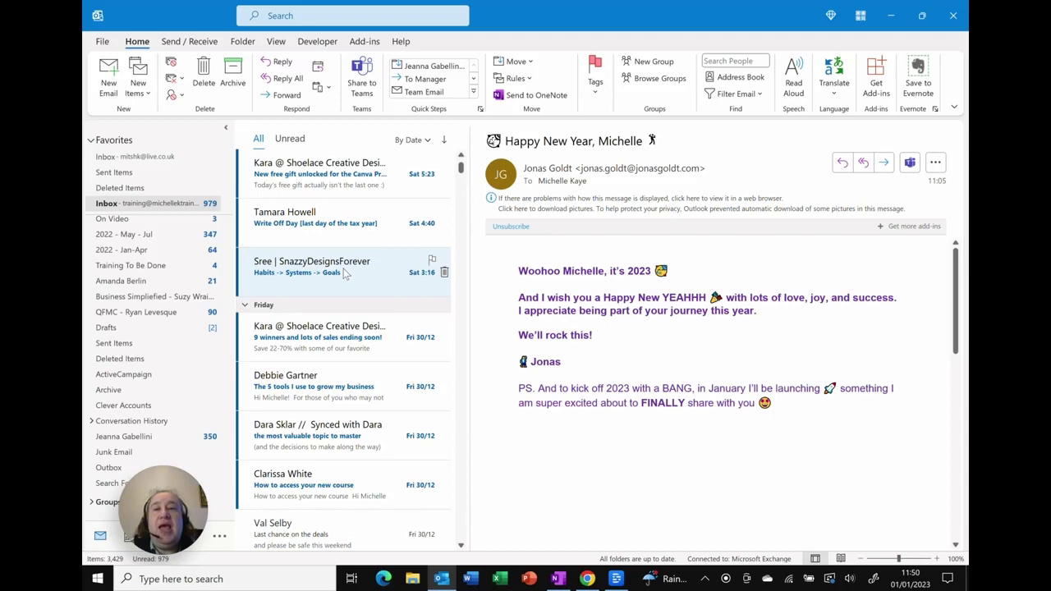
{"action": "left_click", "coordinate": [345, 273], "text": "shift"}
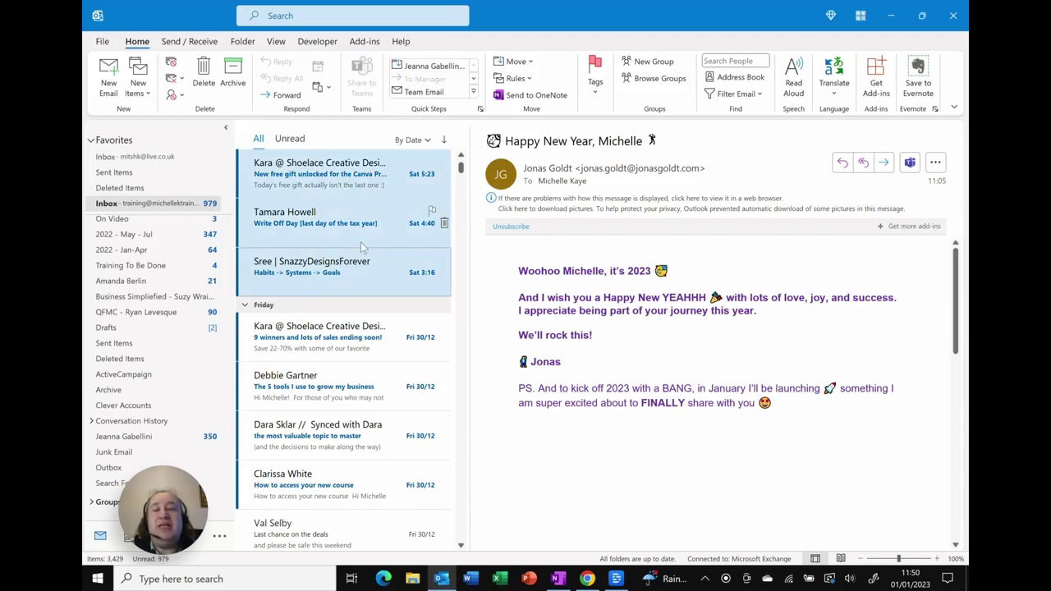
- Select every inbox email with Ctrl+A and scroll through the selection
{"action": "key", "text": "ctrl+a"}
{"action": "scroll", "coordinate": [343, 238], "scroll_direction": "up", "scroll_amount": 6}
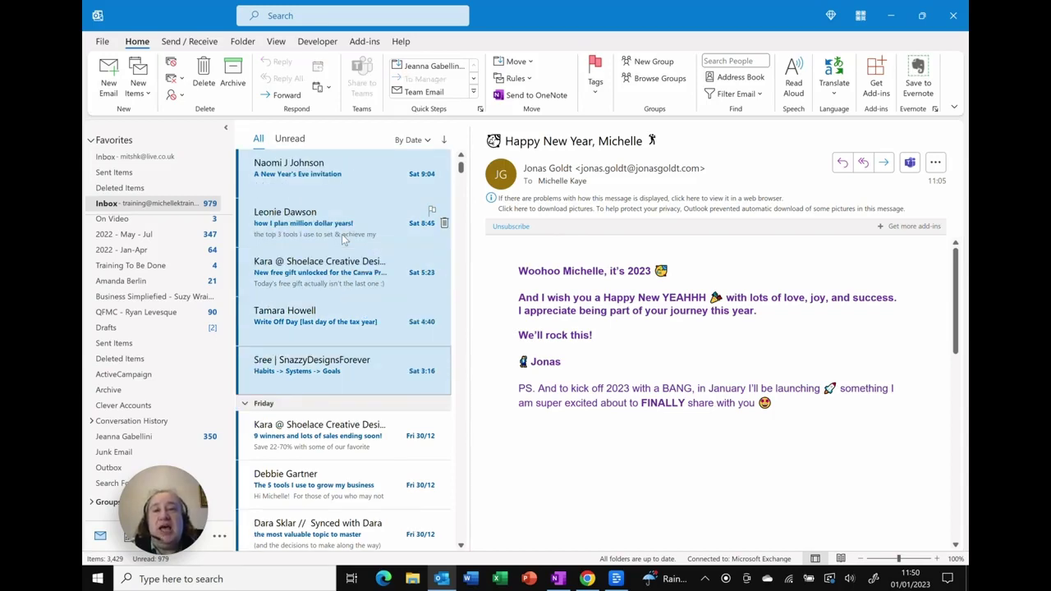
{"action": "scroll", "coordinate": [343, 238], "scroll_direction": "up", "scroll_amount": 2}
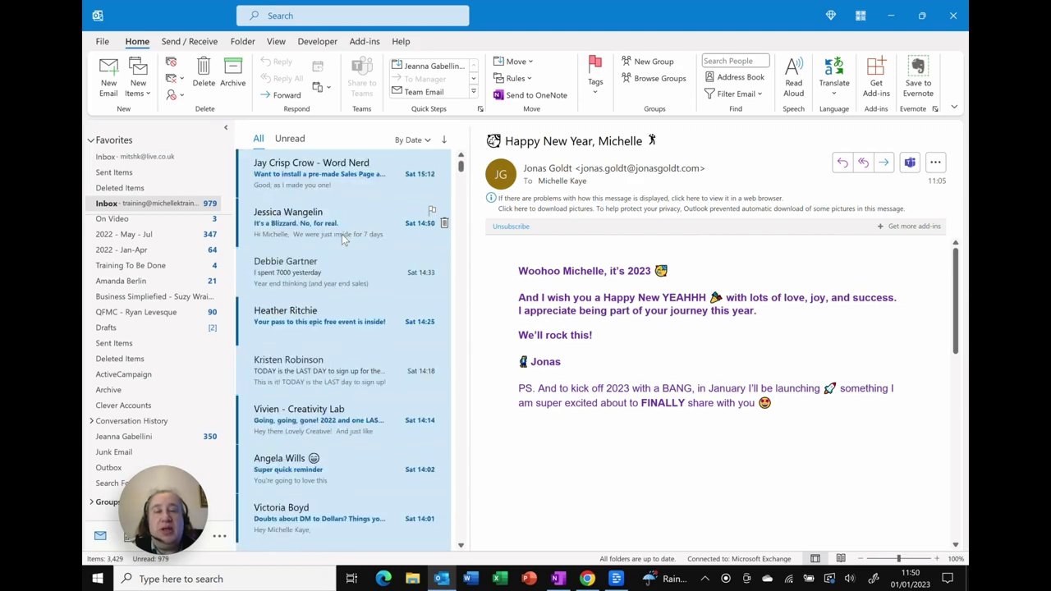
{"action": "scroll", "coordinate": [342, 237], "scroll_direction": "down", "scroll_amount": 3}
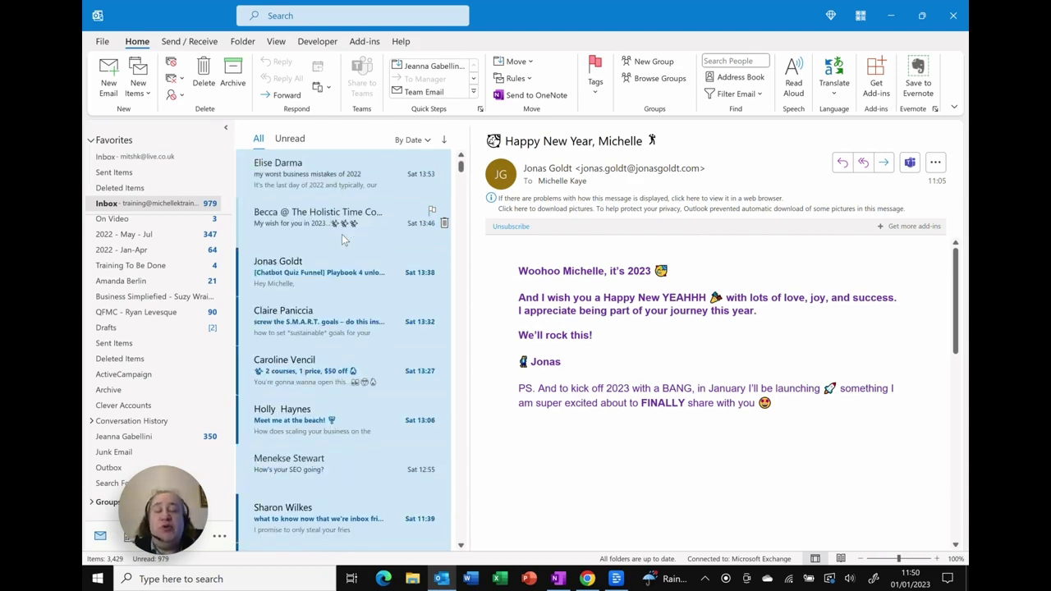
- Open the 2022 business-mistakes email alone, then the Habits -> Systems -> Goals email
{"action": "left_click", "coordinate": [327, 170]}
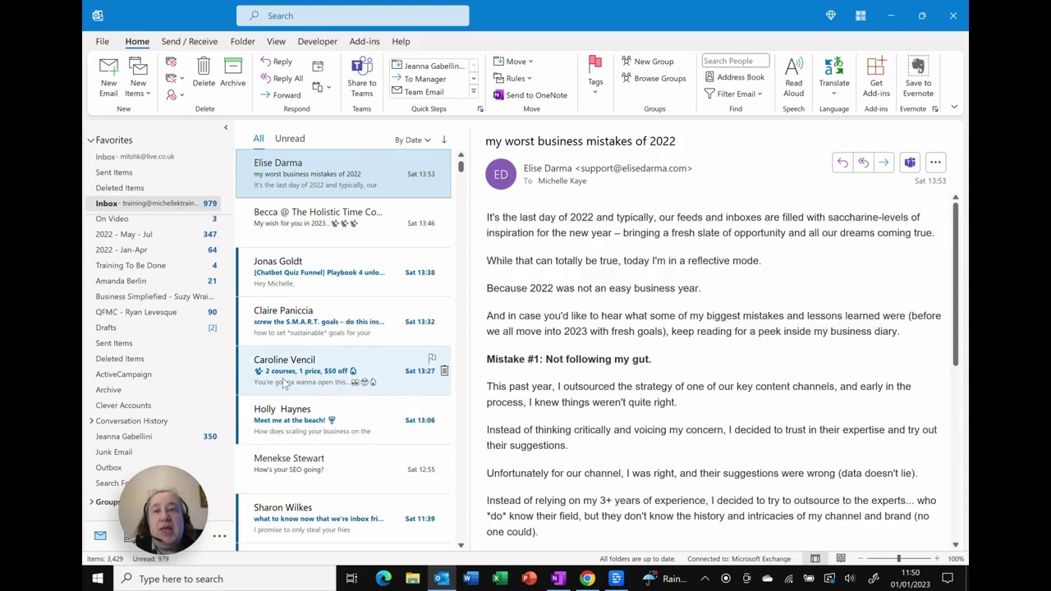
{"action": "scroll", "coordinate": [328, 443], "scroll_direction": "down", "scroll_amount": 5}
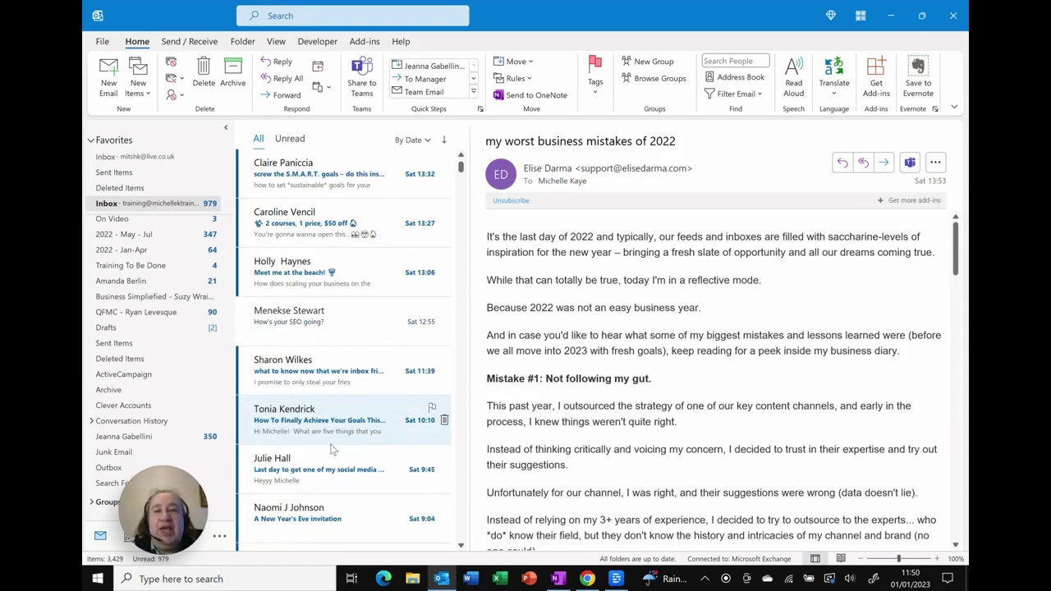
{"action": "scroll", "coordinate": [332, 449], "scroll_direction": "down", "scroll_amount": 5}
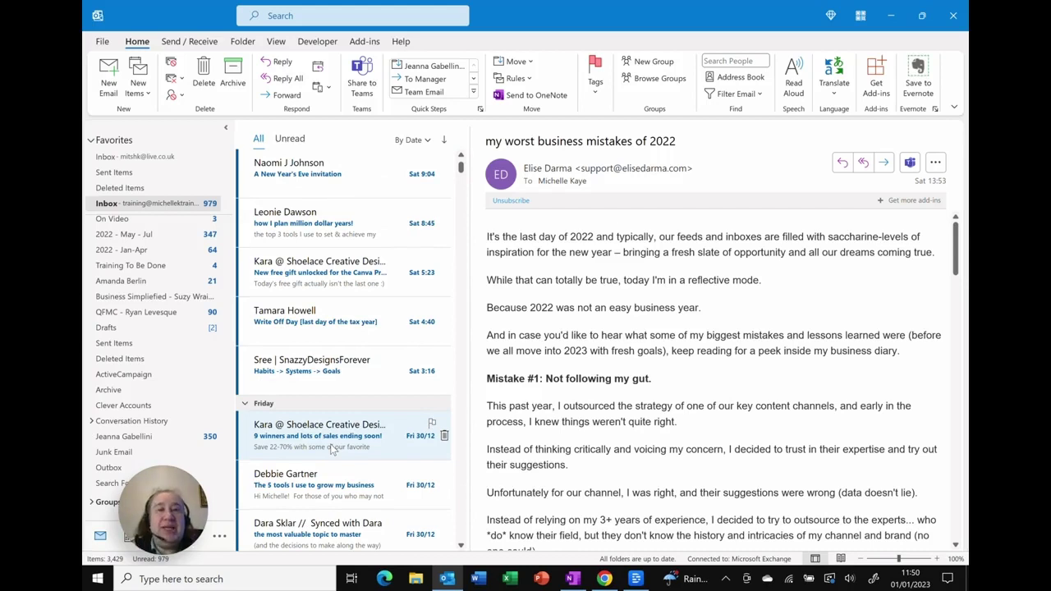
{"action": "left_click", "coordinate": [320, 370]}
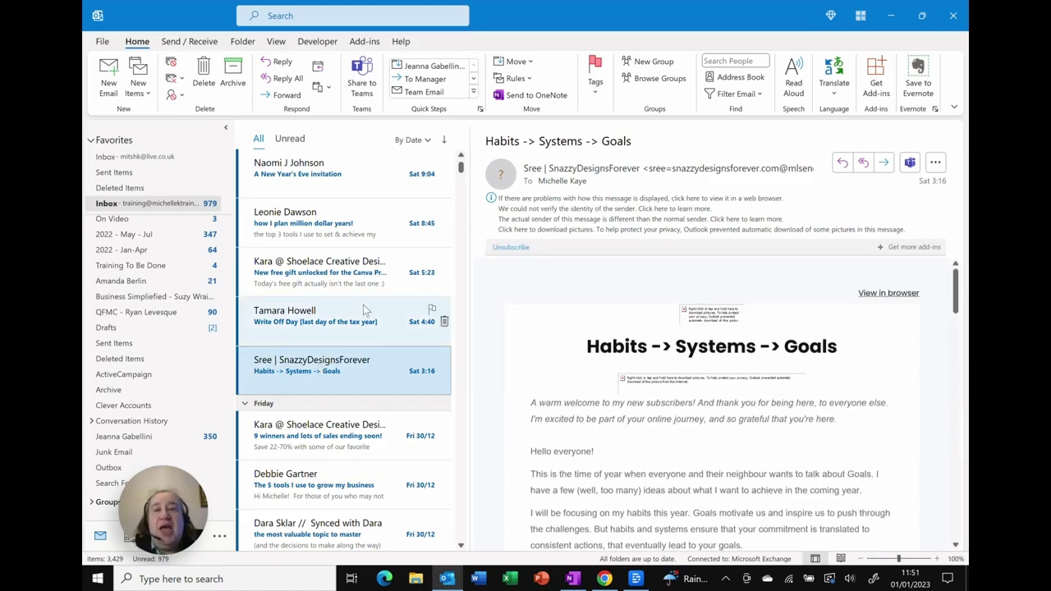
- Select all with Ctrl+A, Ctrl-click out Anysnadhilah.com's email, then open it alone
{"action": "scroll", "coordinate": [362, 305], "scroll_direction": "up", "scroll_amount": 6}
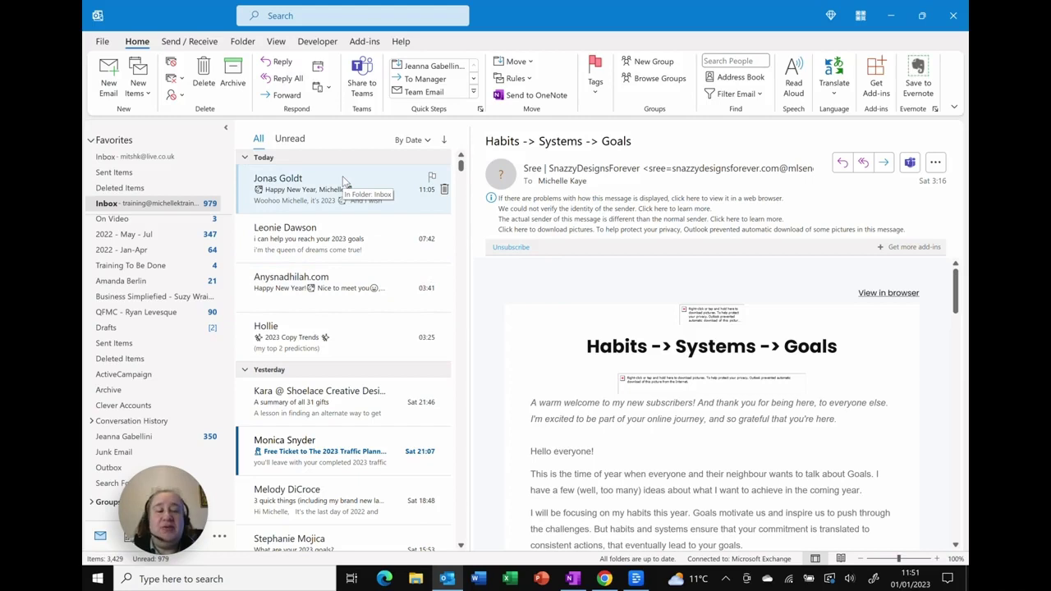
{"action": "key", "text": "ctrl+a"}
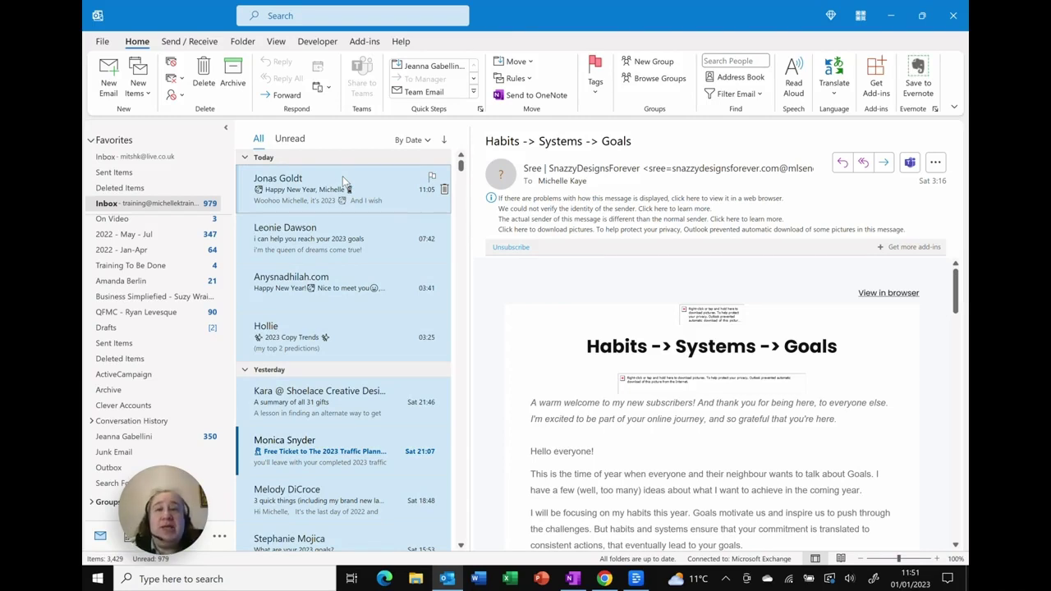
{"action": "left_click", "coordinate": [312, 293], "text": "ctrl"}
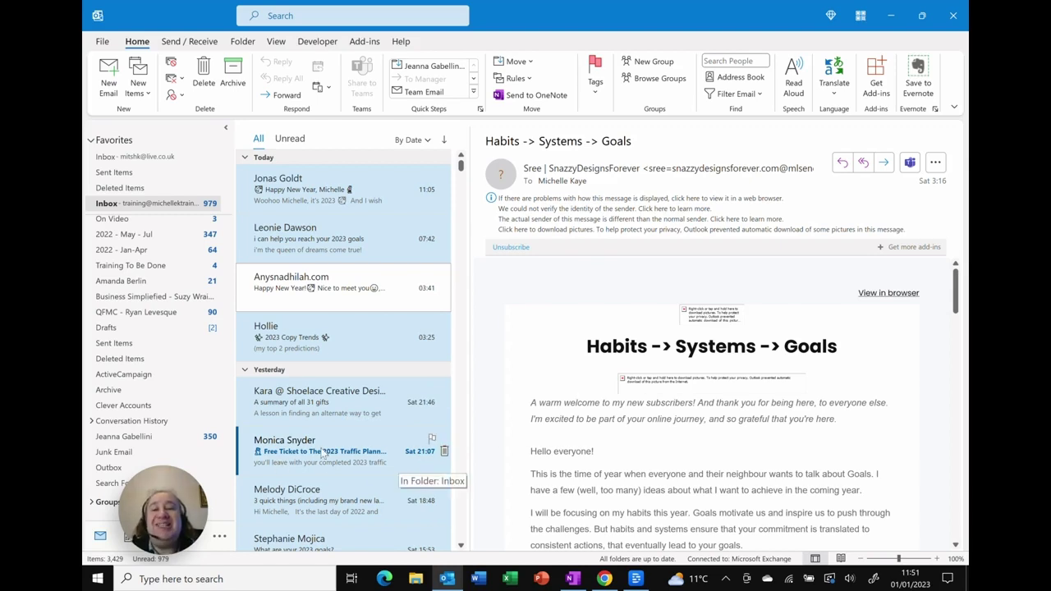
{"action": "left_click", "coordinate": [334, 285]}
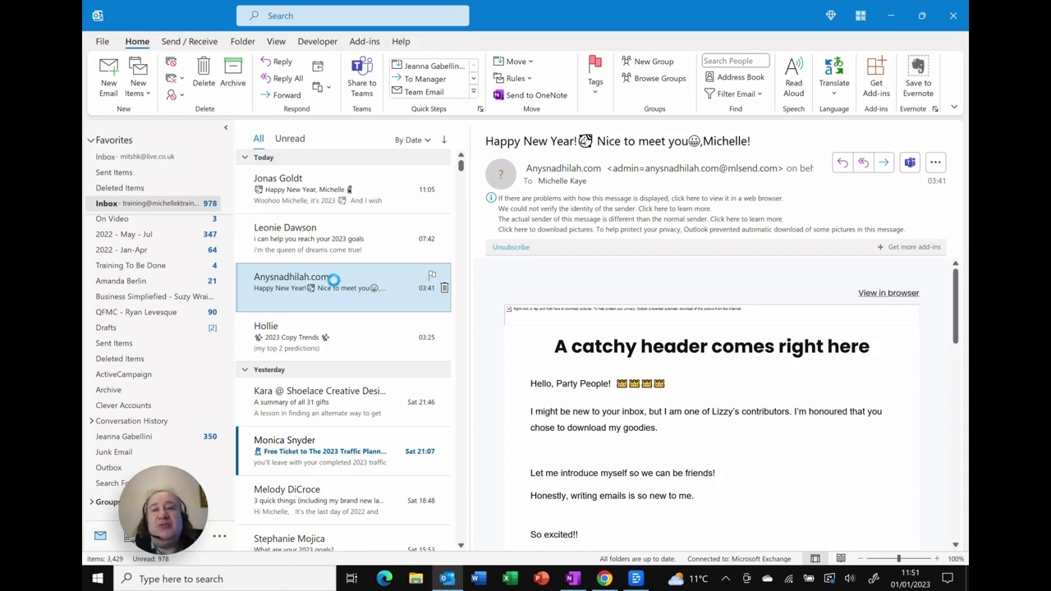
- Select all messages in the inbox list at once with Ctrl+A
{"action": "key", "text": "ctrl+a"}
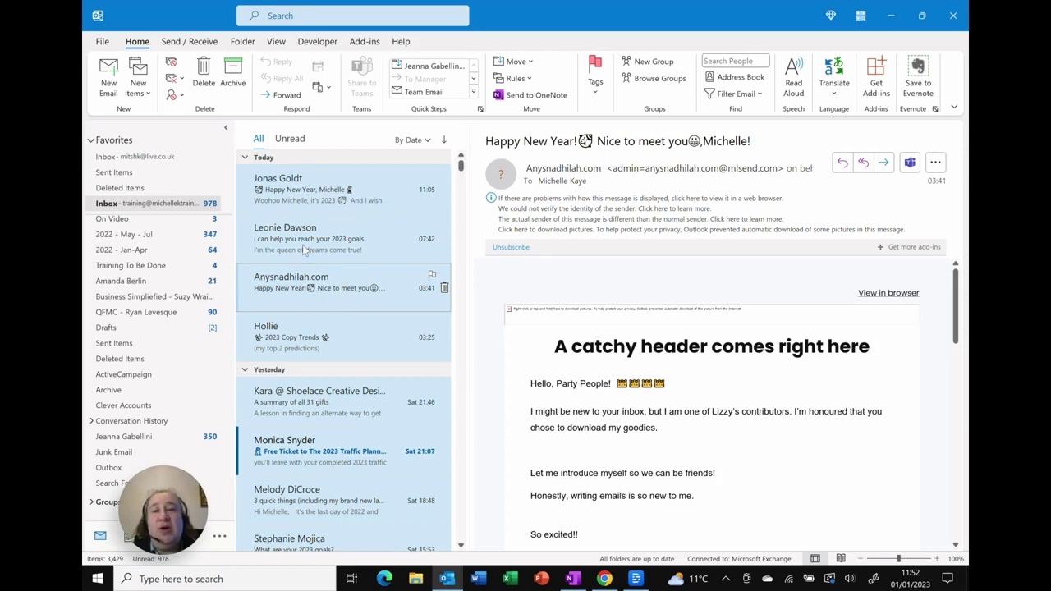
- Open only the top Today 'Happy New Year' email teasing a January 2023 launch
{"action": "left_click", "coordinate": [302, 205]}
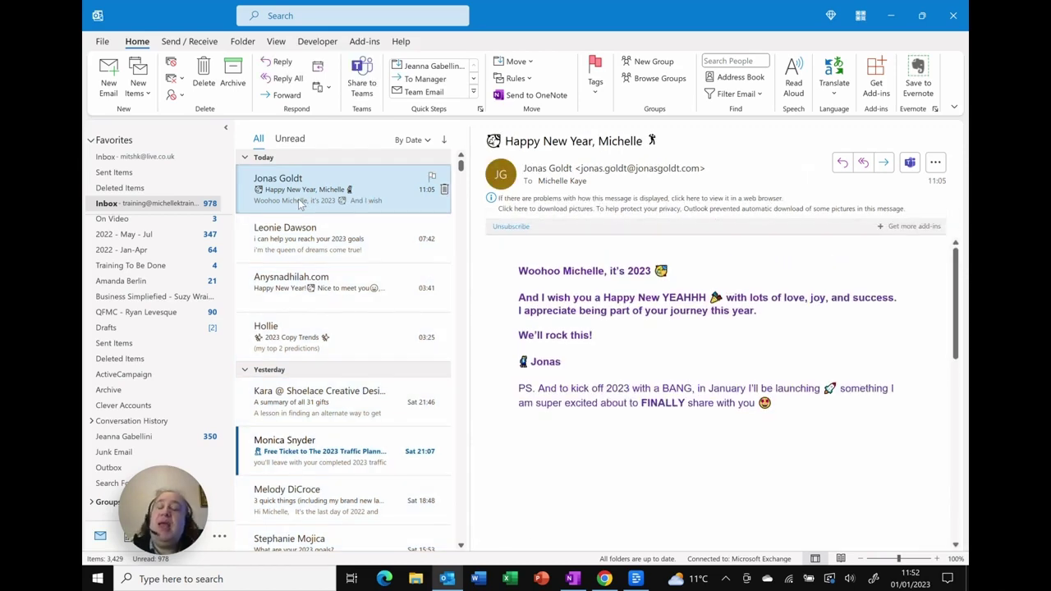